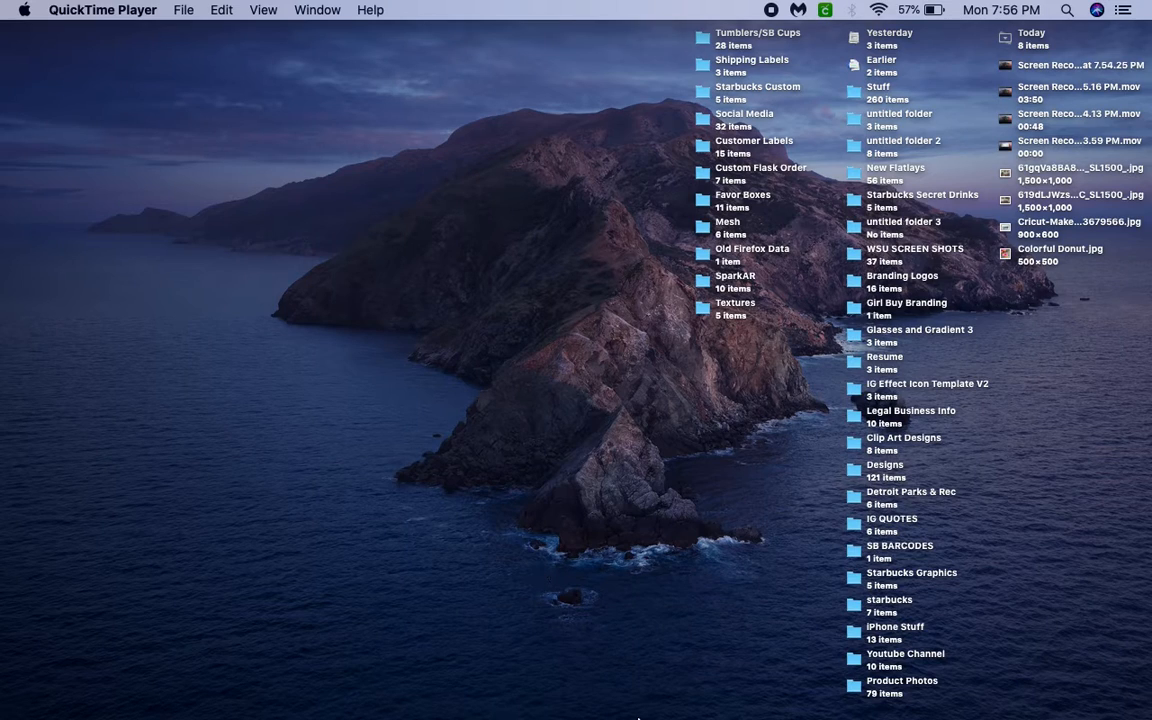
- Open Cricut Design Space and start a new project with a blank canvas
{"action": "mouse_move", "coordinate": [660, 705]}
{"action": "left_click", "coordinate": [800, 706]}
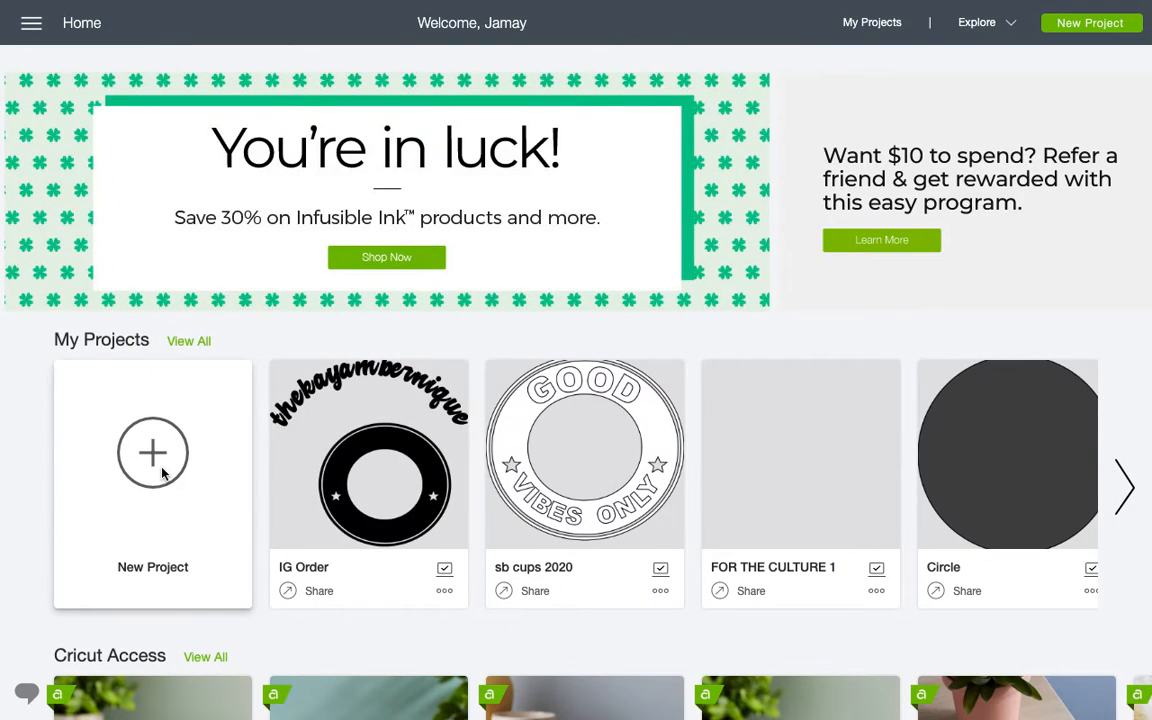
{"action": "left_click", "coordinate": [154, 452]}
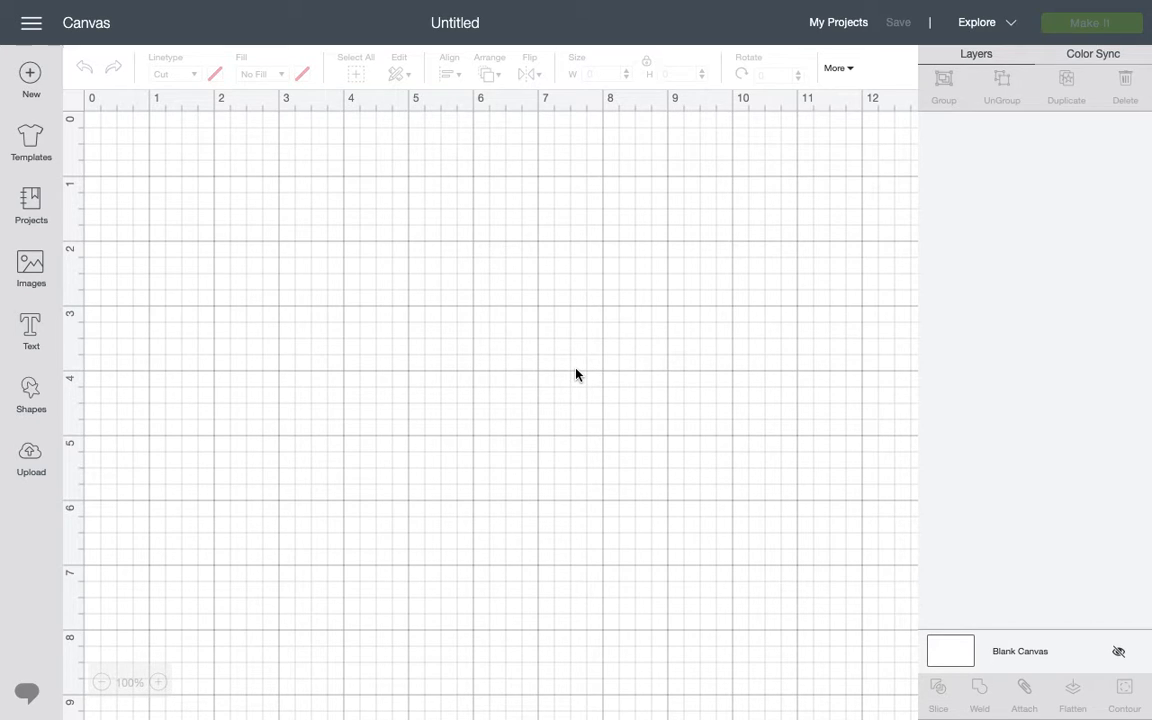
- Add the text "Design Space" to the canvas and move it up into the upper part of the grid
{"action": "left_click", "coordinate": [31, 328]}
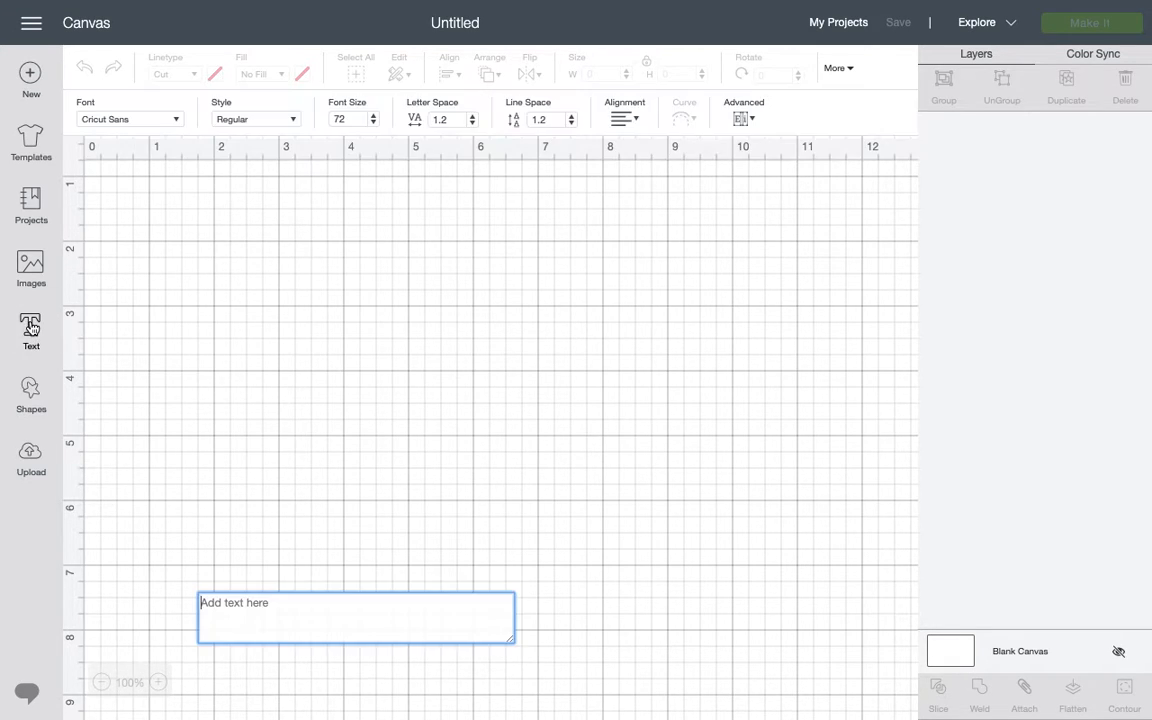
{"action": "left_click", "coordinate": [275, 597]}
{"action": "type", "text": "Desig"}
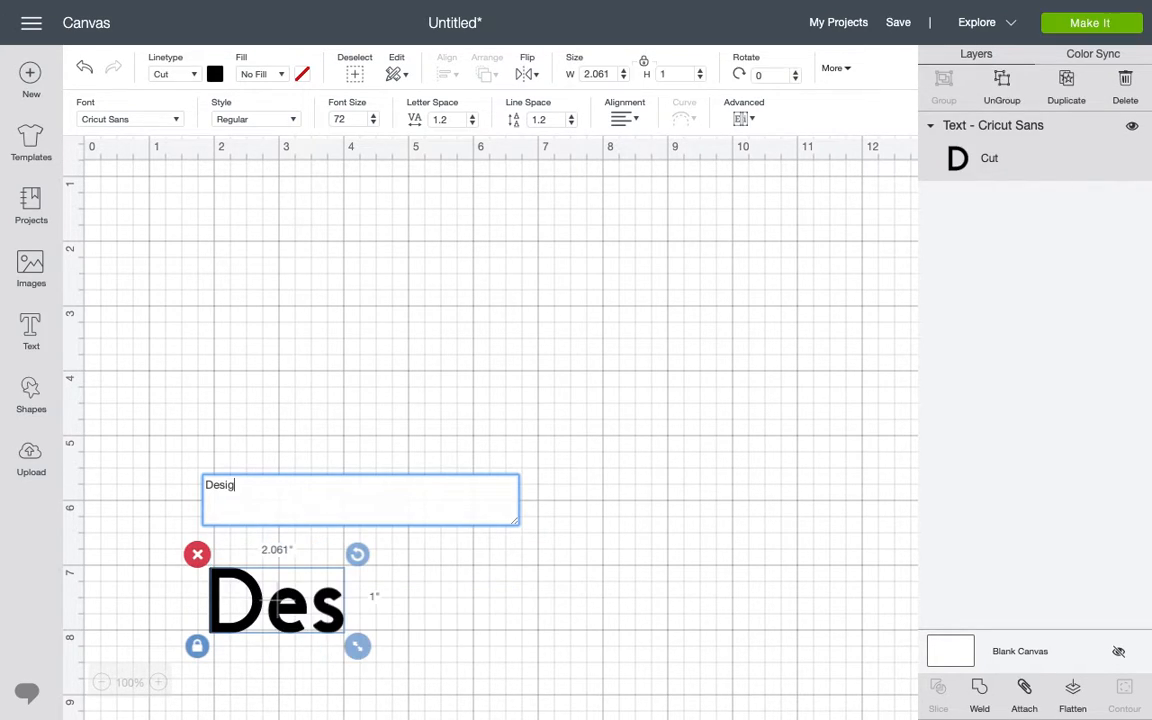
{"action": "type", "text": "n Space"}
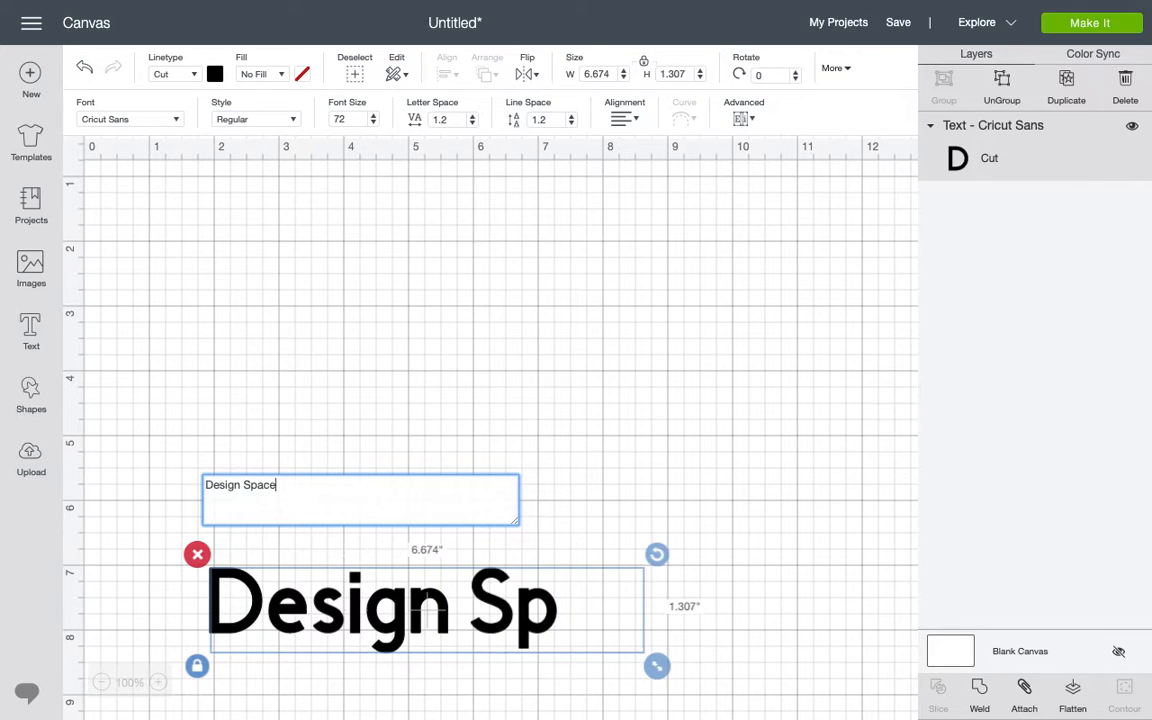
{"action": "left_click_drag", "start_coordinate": [470, 609], "coordinate": [465, 322]}
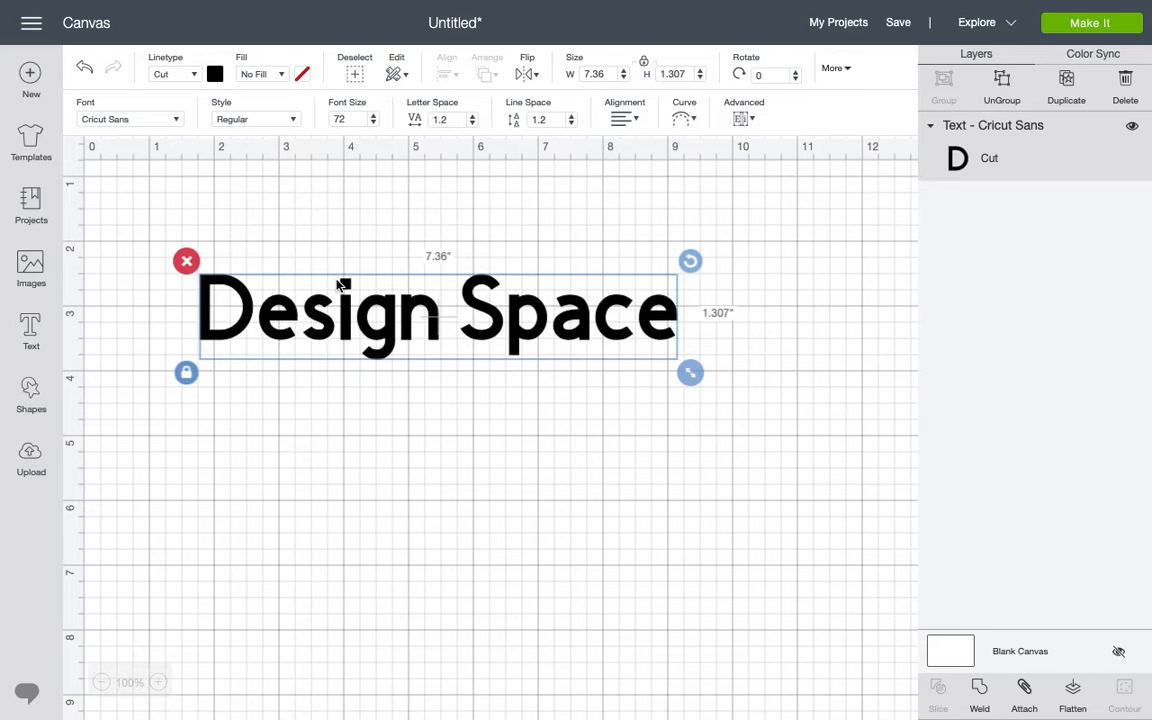
- Change the text's font to the system font Advocate Script
{"action": "left_click", "coordinate": [177, 121]}
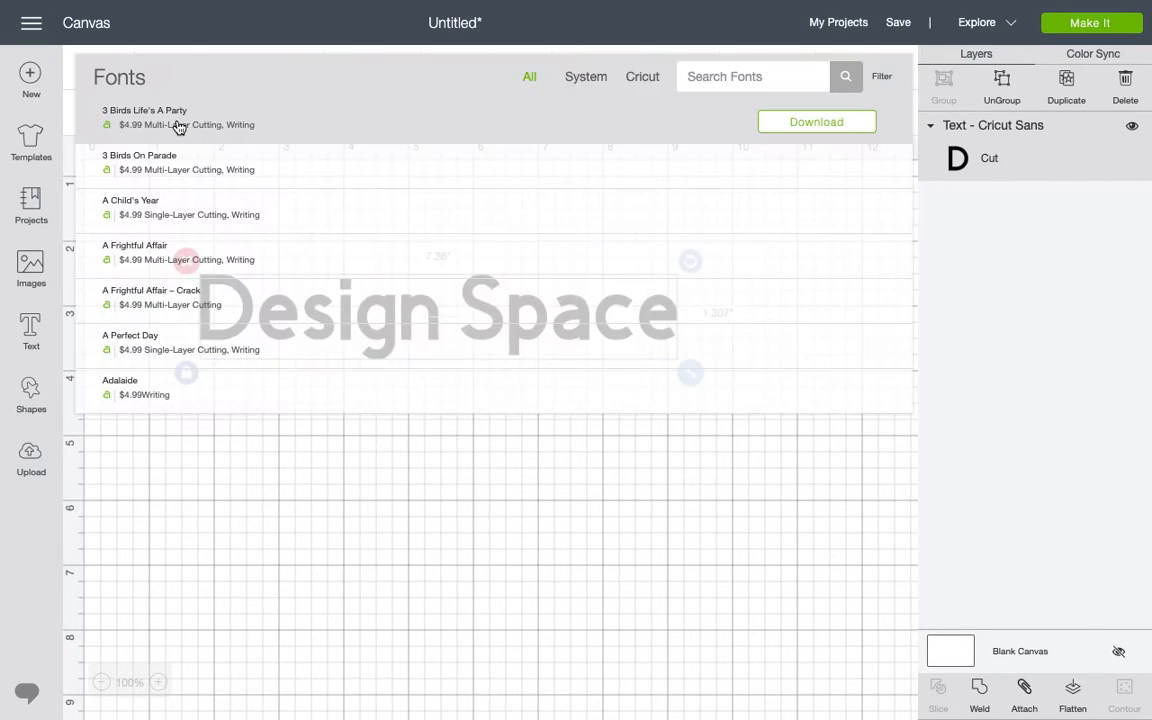
{"action": "left_click", "coordinate": [586, 80]}
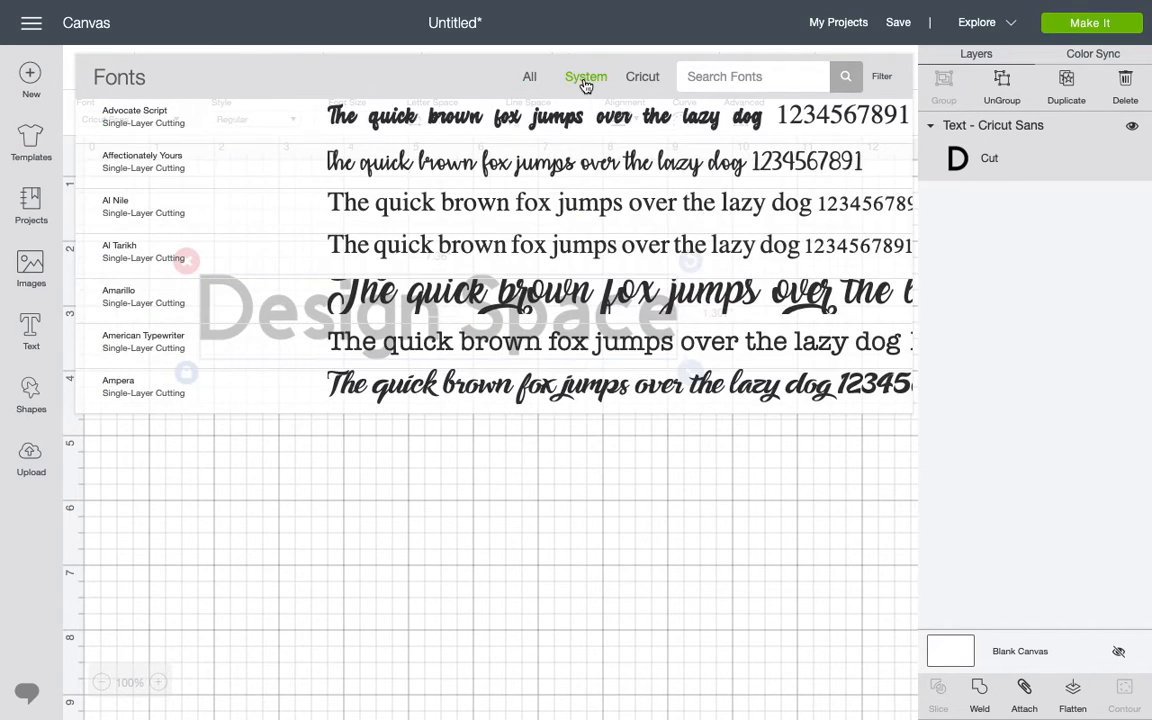
{"action": "left_click", "coordinate": [518, 108]}
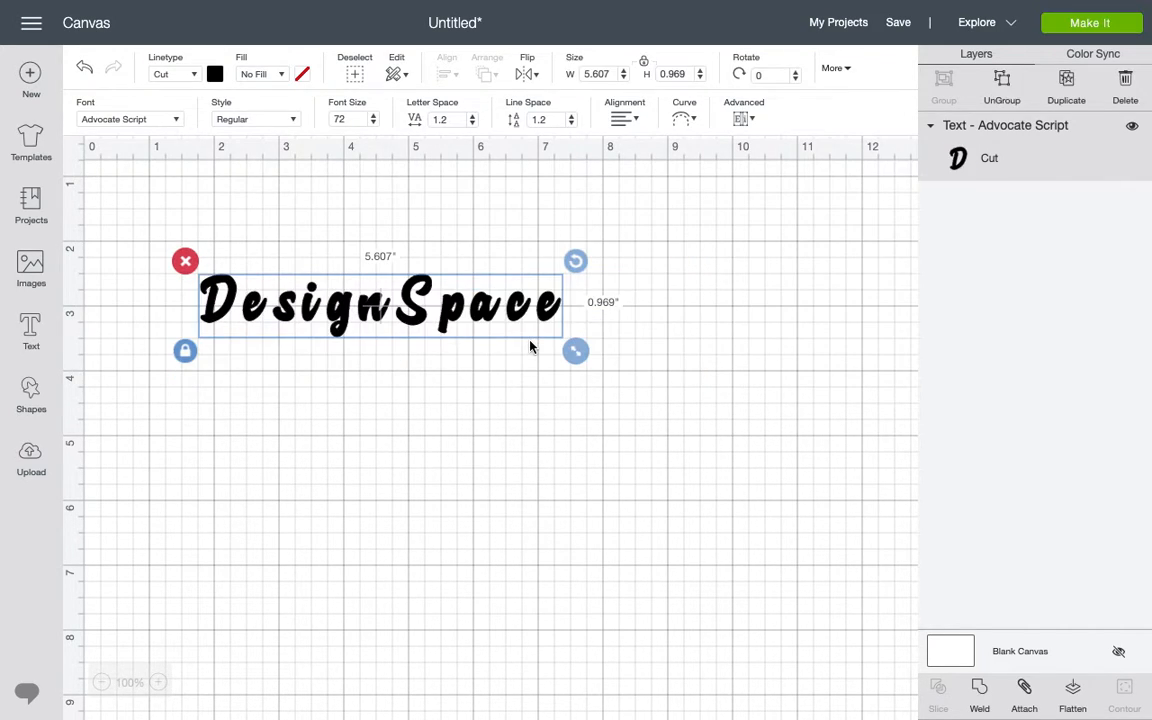
- Enlarge the "Design Space" text to about 9.6 inches wide and shift it slightly up and to the left
{"action": "left_click_drag", "start_coordinate": [573, 354], "coordinate": [768, 444]}
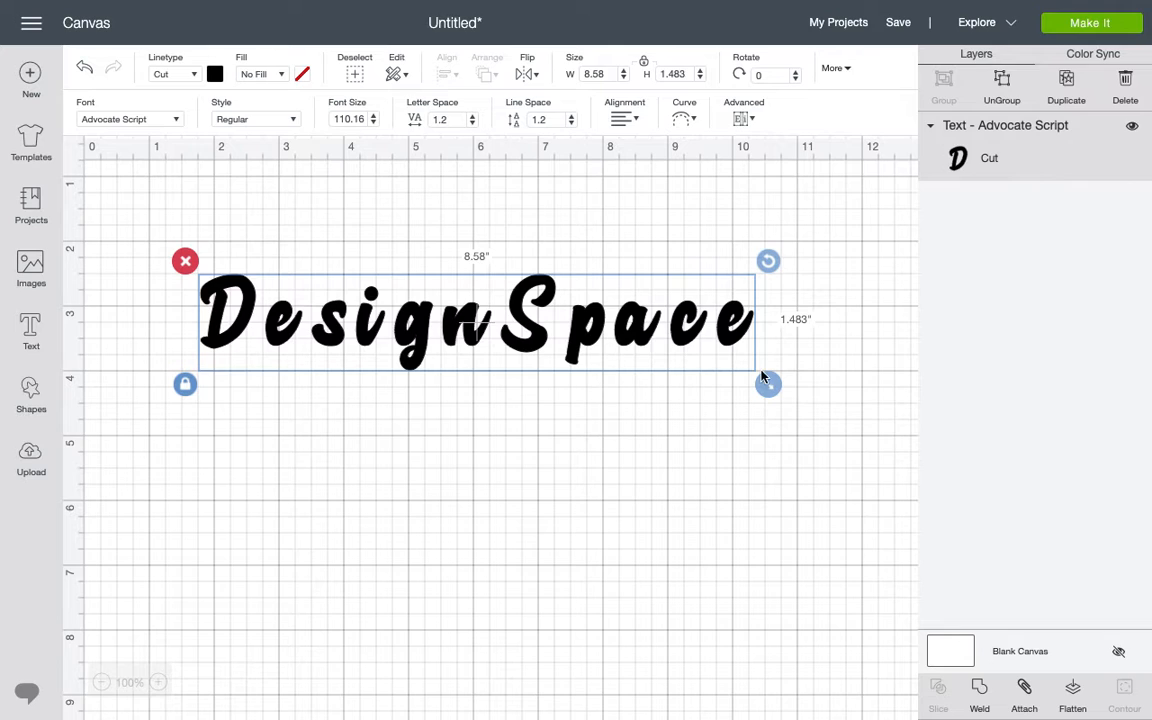
{"action": "left_click_drag", "start_coordinate": [767, 383], "coordinate": [835, 398]}
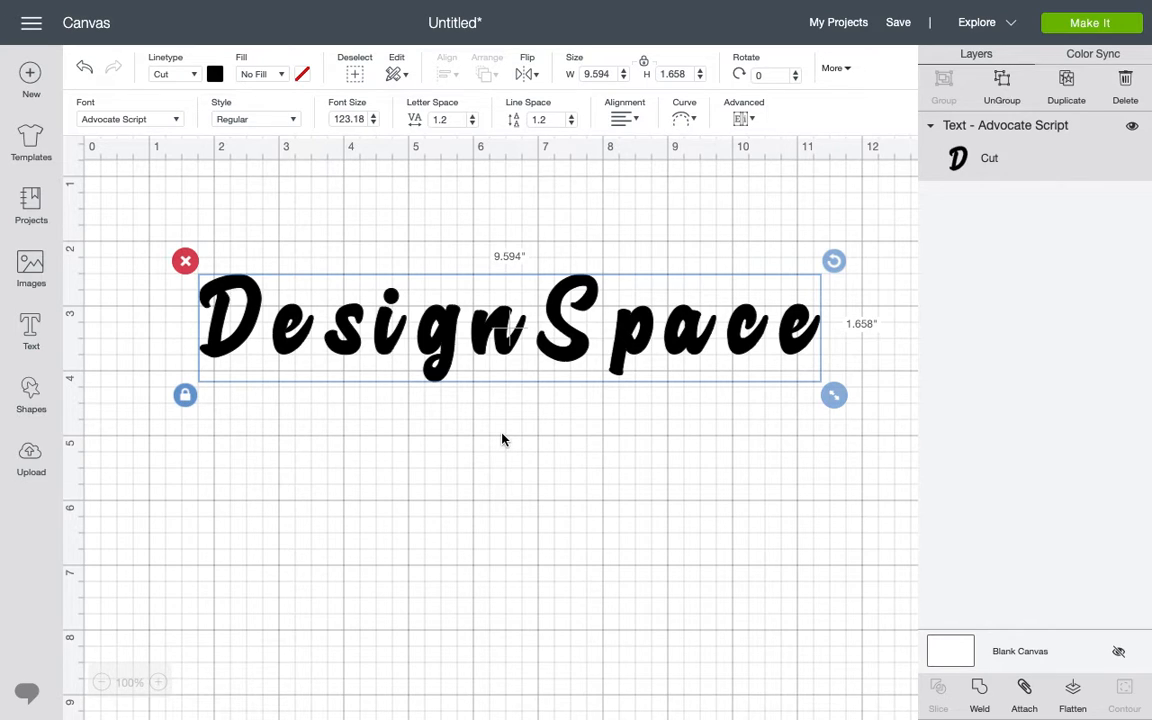
{"action": "left_click_drag", "start_coordinate": [555, 345], "coordinate": [535, 338]}
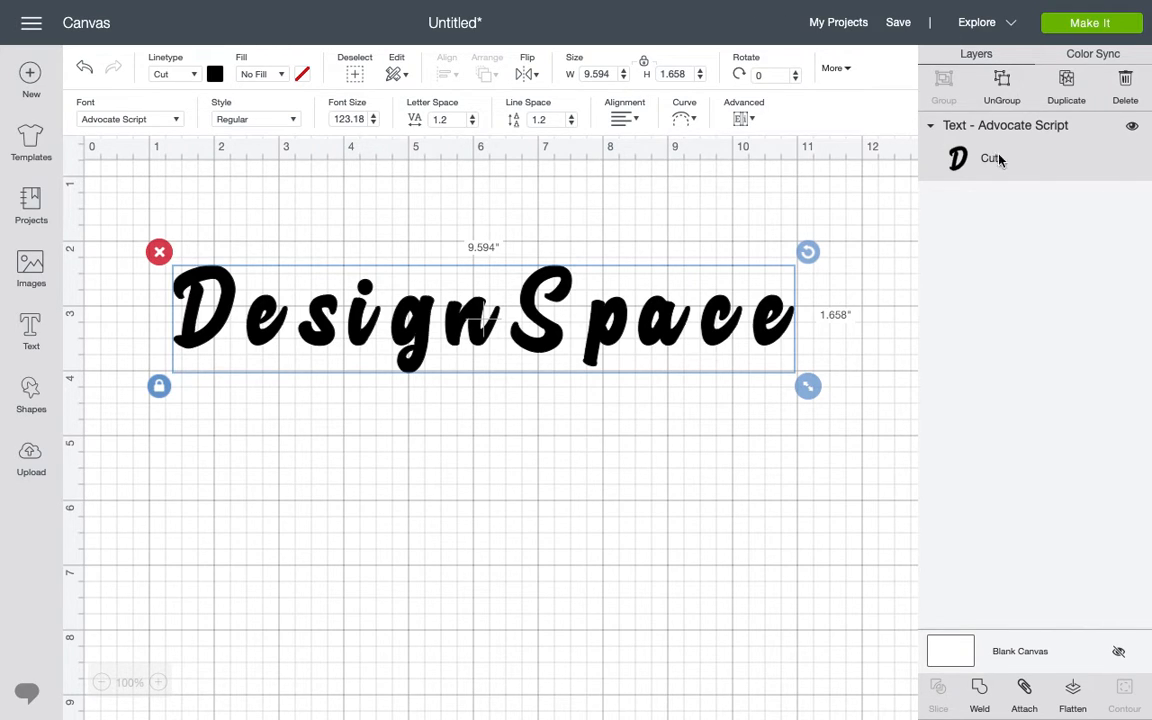
- Reduce the letter spacing of the "Design Space" text to 0.2
{"action": "left_click", "coordinate": [473, 124]}
{"action": "left_click", "coordinate": [473, 124]}
{"action": "left_click", "coordinate": [473, 124]}
{"action": "left_click", "coordinate": [473, 124]}
{"action": "left_click", "coordinate": [473, 124]}
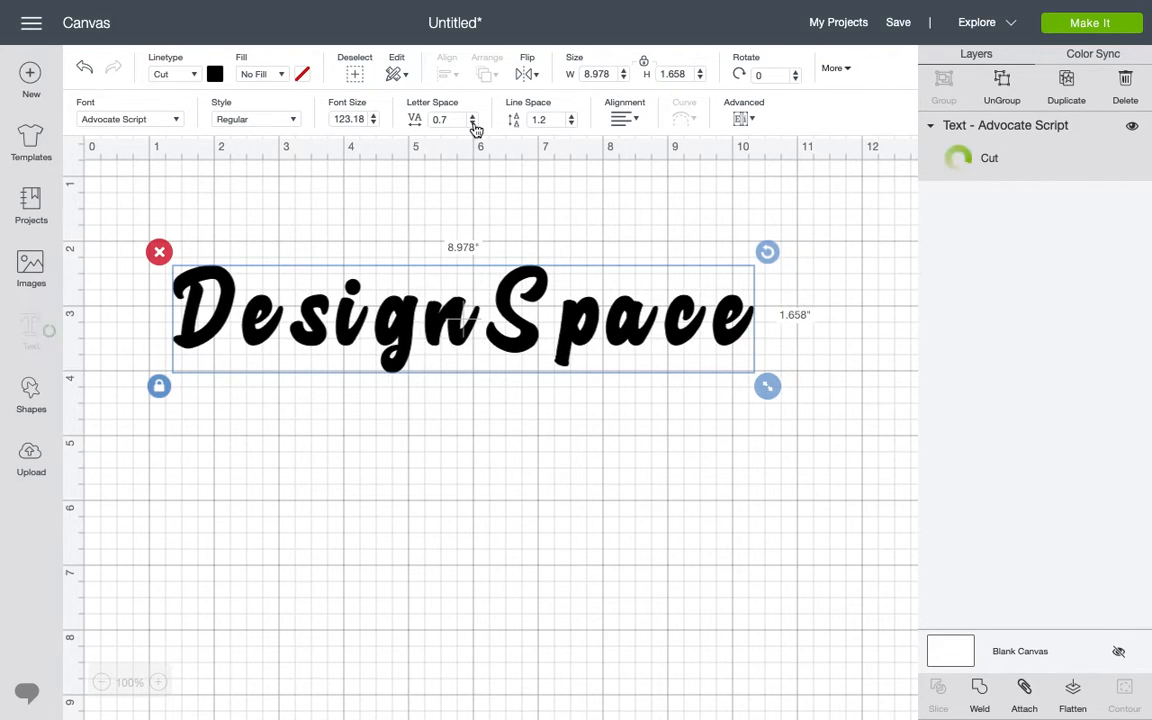
{"action": "left_click", "coordinate": [473, 124]}
{"action": "left_click", "coordinate": [473, 124]}
{"action": "left_click", "coordinate": [473, 124]}
{"action": "left_click", "coordinate": [473, 124]}
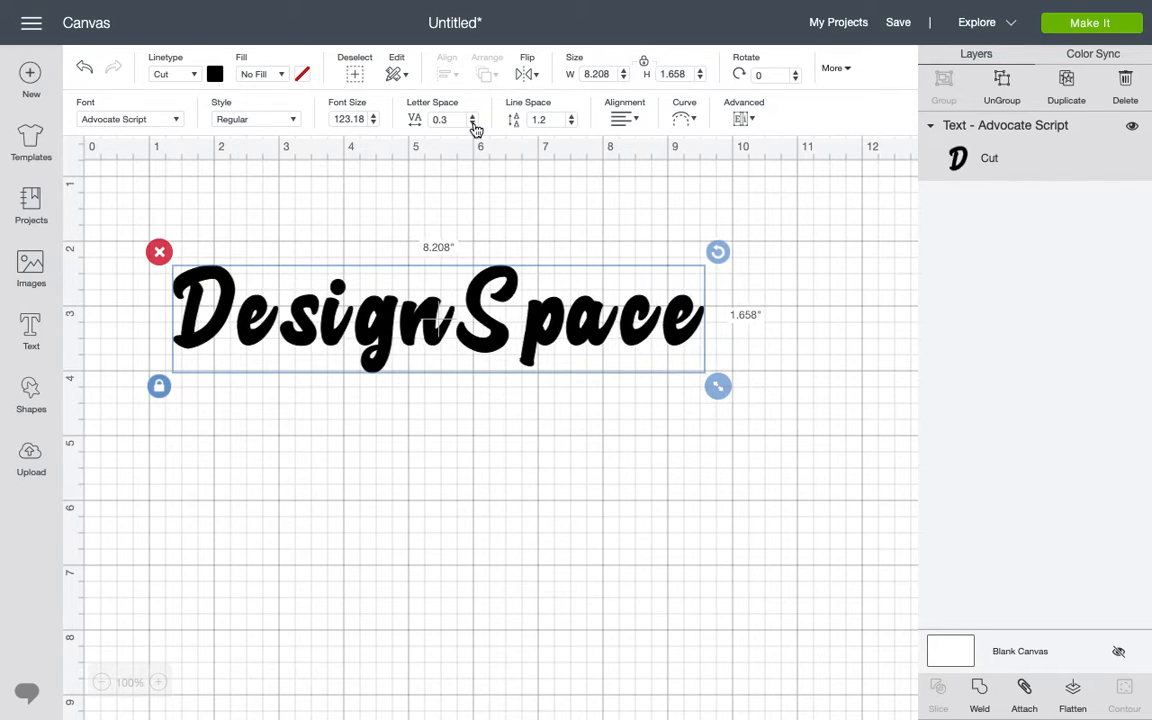
{"action": "left_click", "coordinate": [473, 124]}
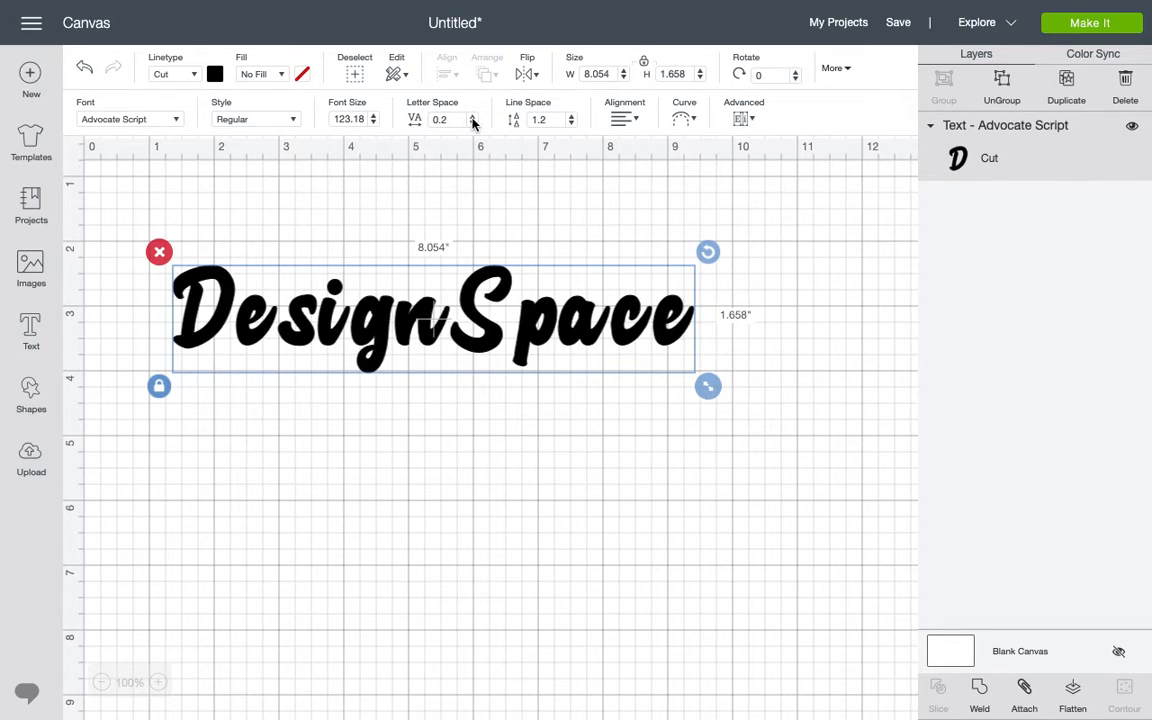
- Raise the letter spacing of the "Design Space" text back to 1.2
{"action": "left_click", "coordinate": [473, 119]}
{"action": "left_click", "coordinate": [473, 119]}
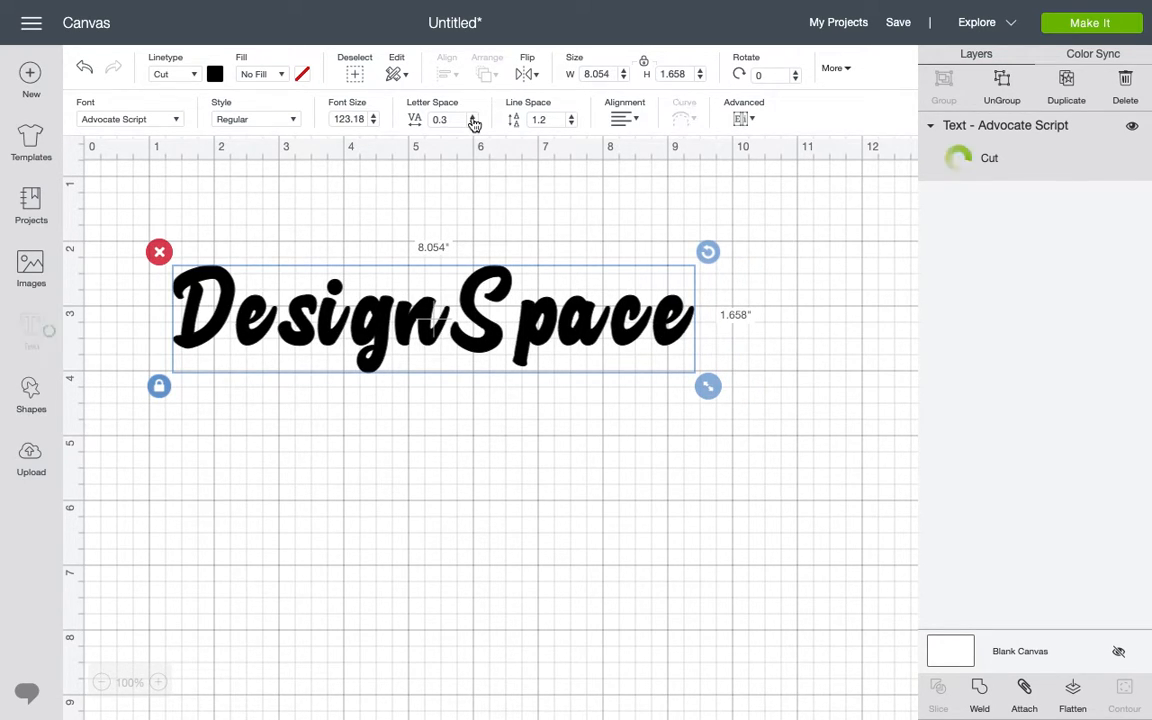
{"action": "left_click", "coordinate": [473, 119]}
{"action": "left_click", "coordinate": [473, 119]}
{"action": "left_click", "coordinate": [473, 119]}
{"action": "left_click", "coordinate": [473, 119]}
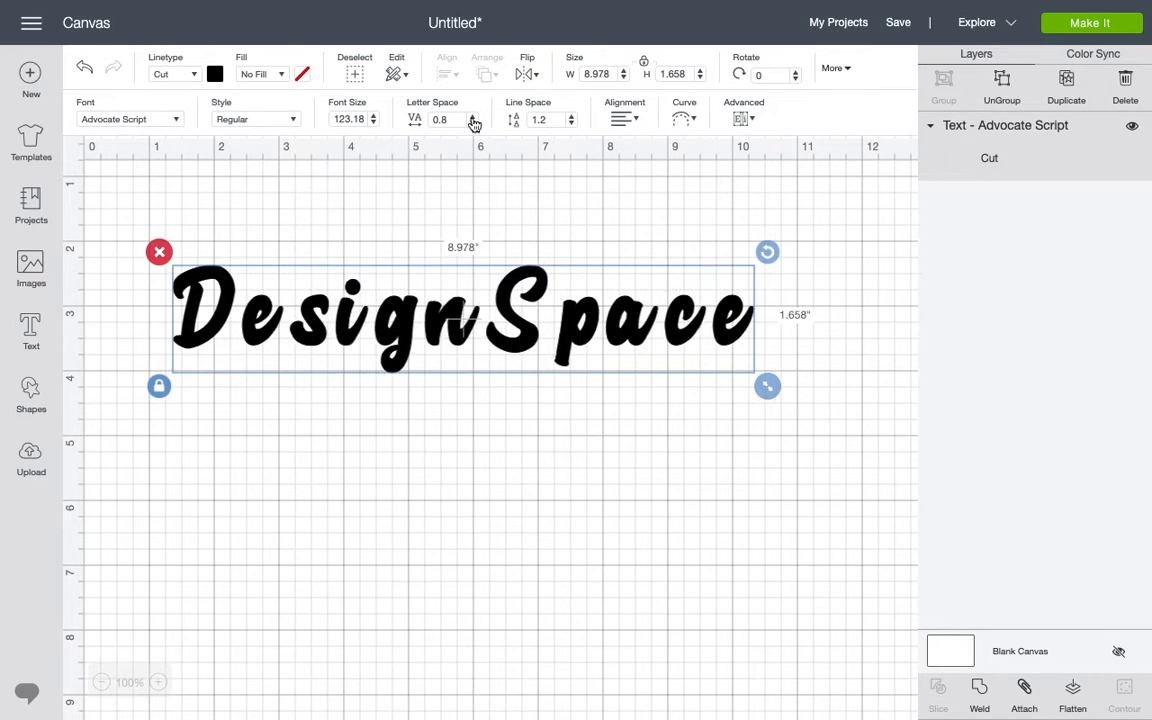
{"action": "left_click", "coordinate": [473, 119]}
{"action": "left_click", "coordinate": [473, 119]}
{"action": "left_click", "coordinate": [473, 119]}
{"action": "left_click", "coordinate": [473, 119]}
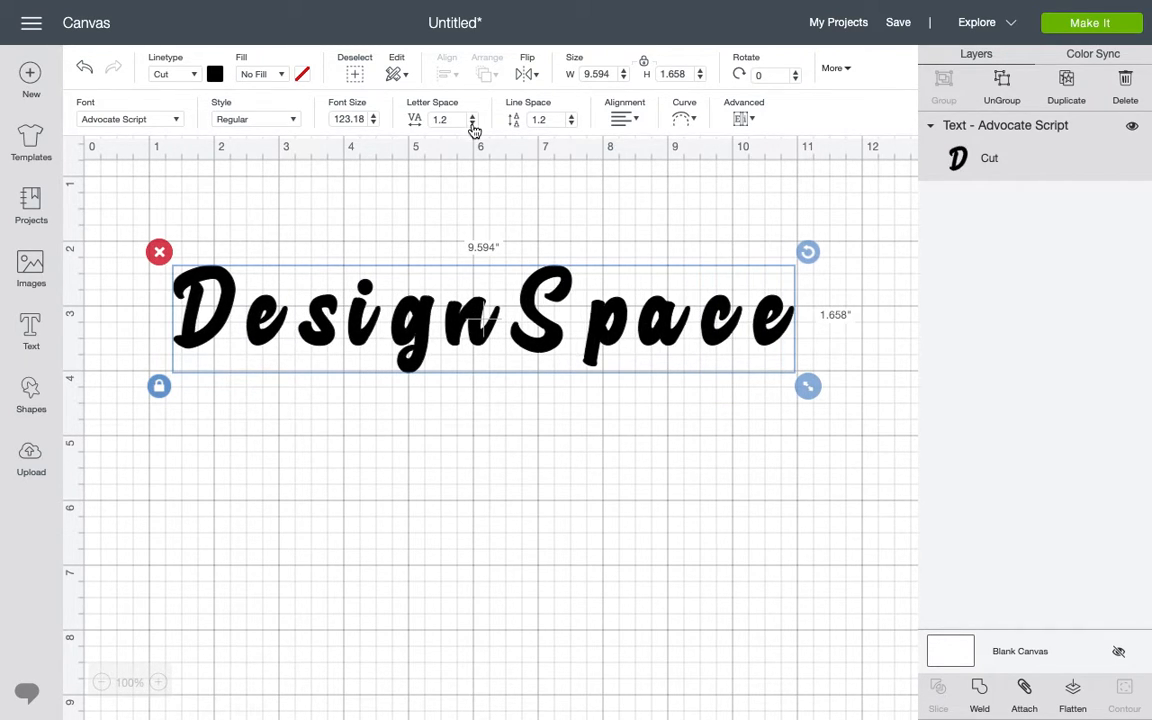
- Lower the letter spacing of the "Design Space" text to 0
{"action": "left_click", "coordinate": [473, 123]}
{"action": "left_click", "coordinate": [473, 123]}
{"action": "left_click", "coordinate": [473, 123]}
{"action": "left_click", "coordinate": [473, 123]}
{"action": "left_click", "coordinate": [473, 123]}
{"action": "left_click", "coordinate": [473, 123]}
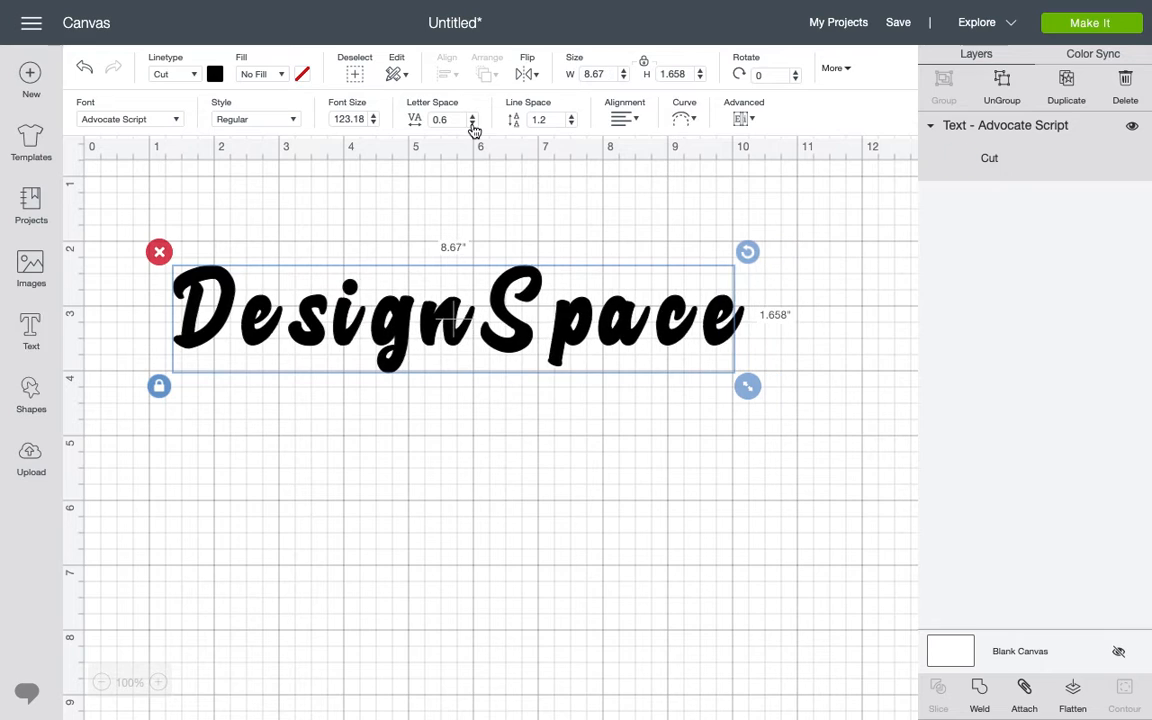
{"action": "left_click", "coordinate": [473, 123]}
{"action": "left_click", "coordinate": [473, 123]}
{"action": "left_click", "coordinate": [473, 123]}
{"action": "left_click", "coordinate": [473, 123]}
{"action": "left_click", "coordinate": [473, 123]}
{"action": "left_click", "coordinate": [473, 123]}
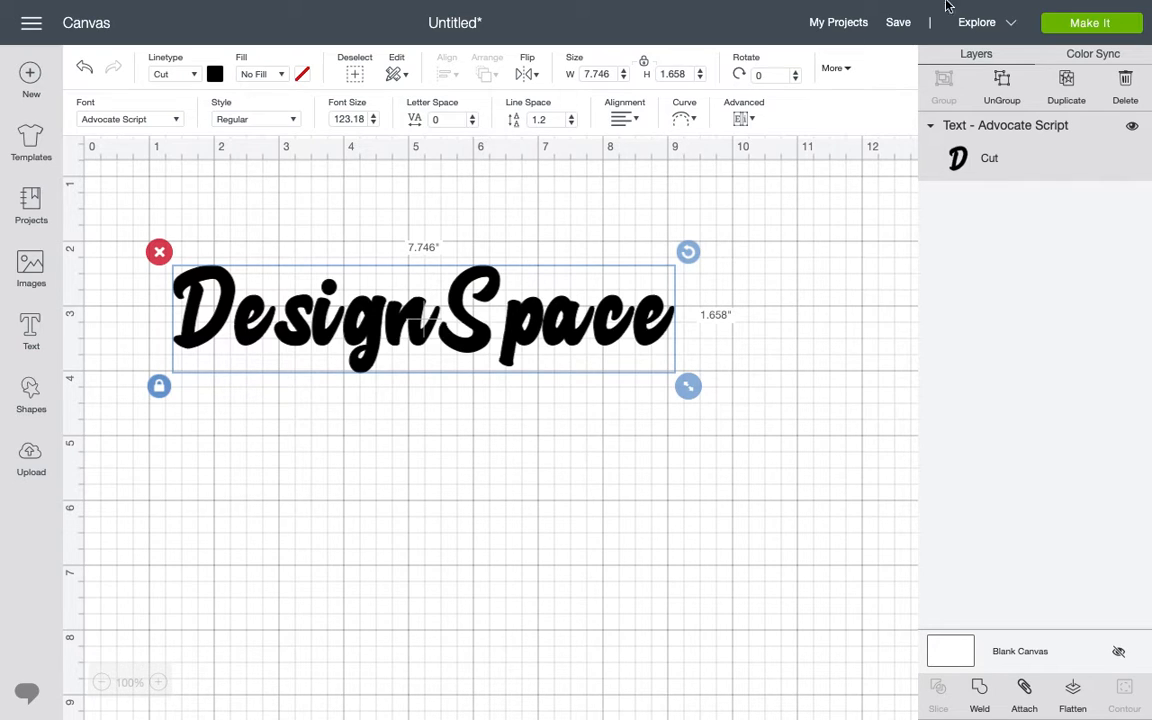
- Ungroup the text into individual letters and move the letters of "Space" up, closing the gaps so the script strokes connect
{"action": "left_click", "coordinate": [1001, 79]}
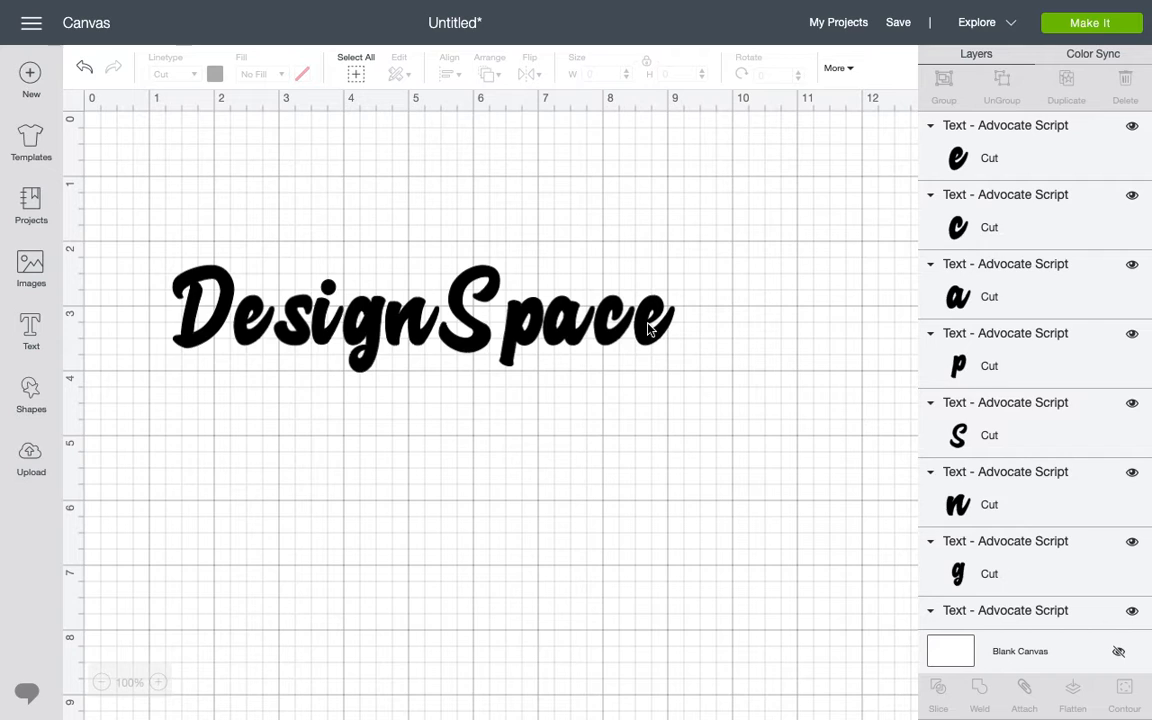
{"action": "left_click_drag", "start_coordinate": [648, 328], "coordinate": [658, 280]}
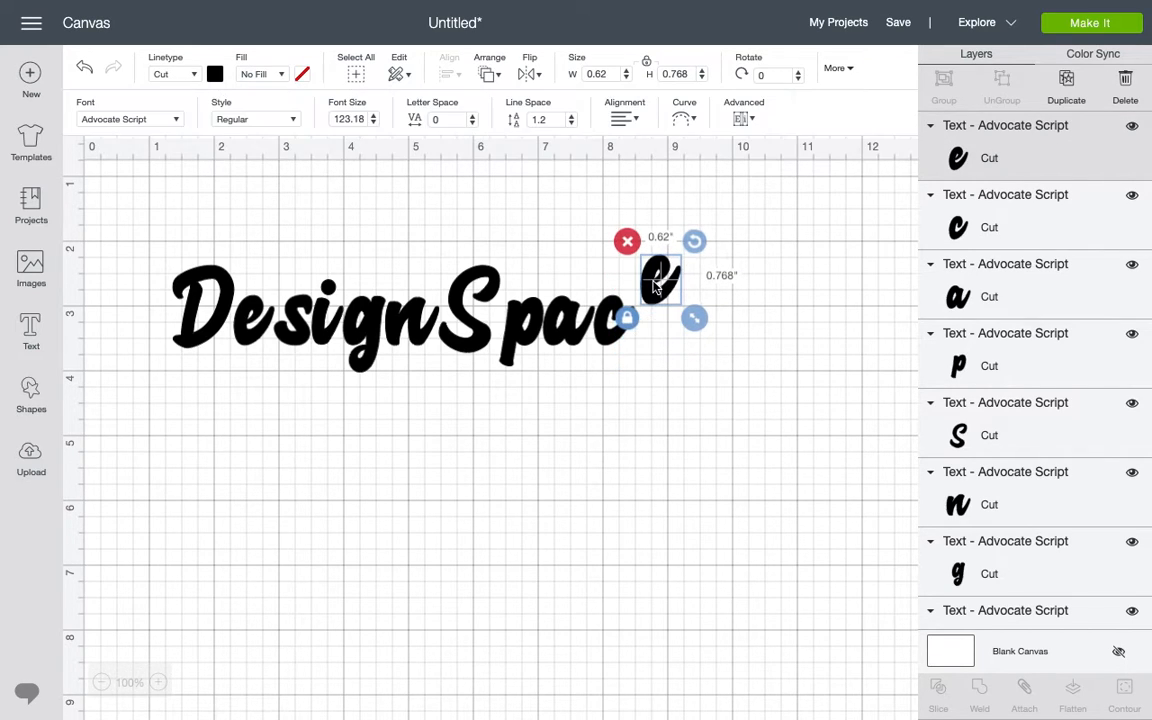
{"action": "left_click_drag", "start_coordinate": [614, 322], "coordinate": [620, 290]}
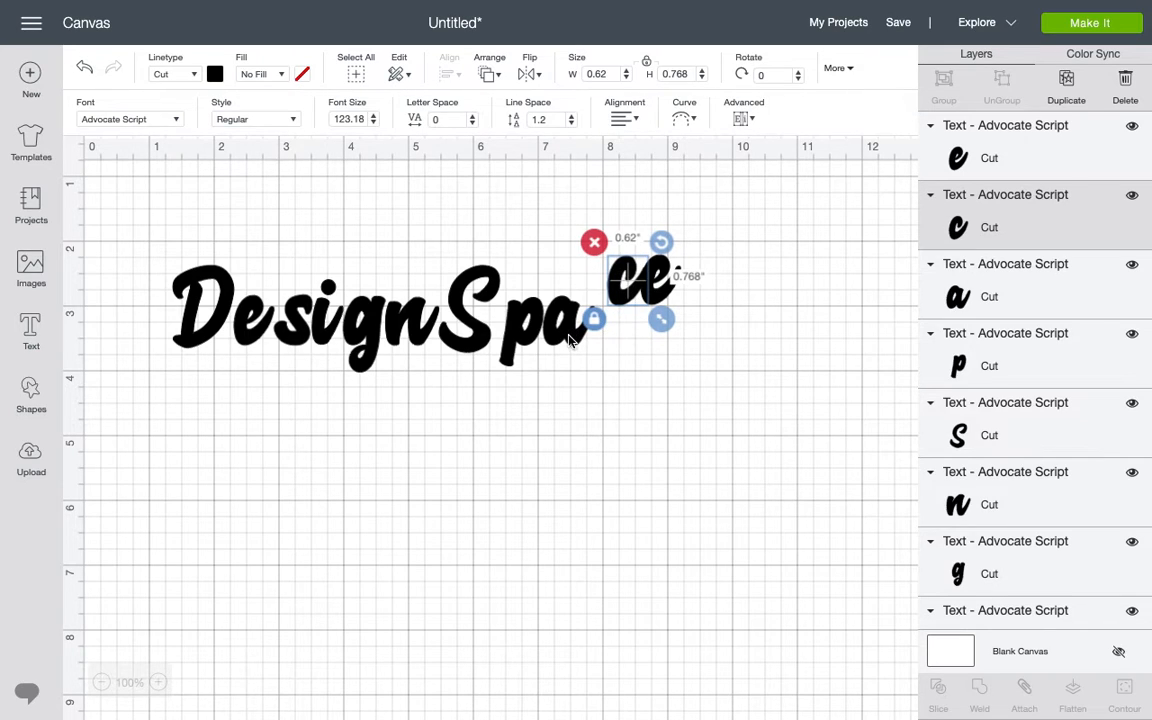
{"action": "left_click_drag", "start_coordinate": [563, 325], "coordinate": [593, 297]}
{"action": "left_click_drag", "start_coordinate": [528, 318], "coordinate": [547, 298]}
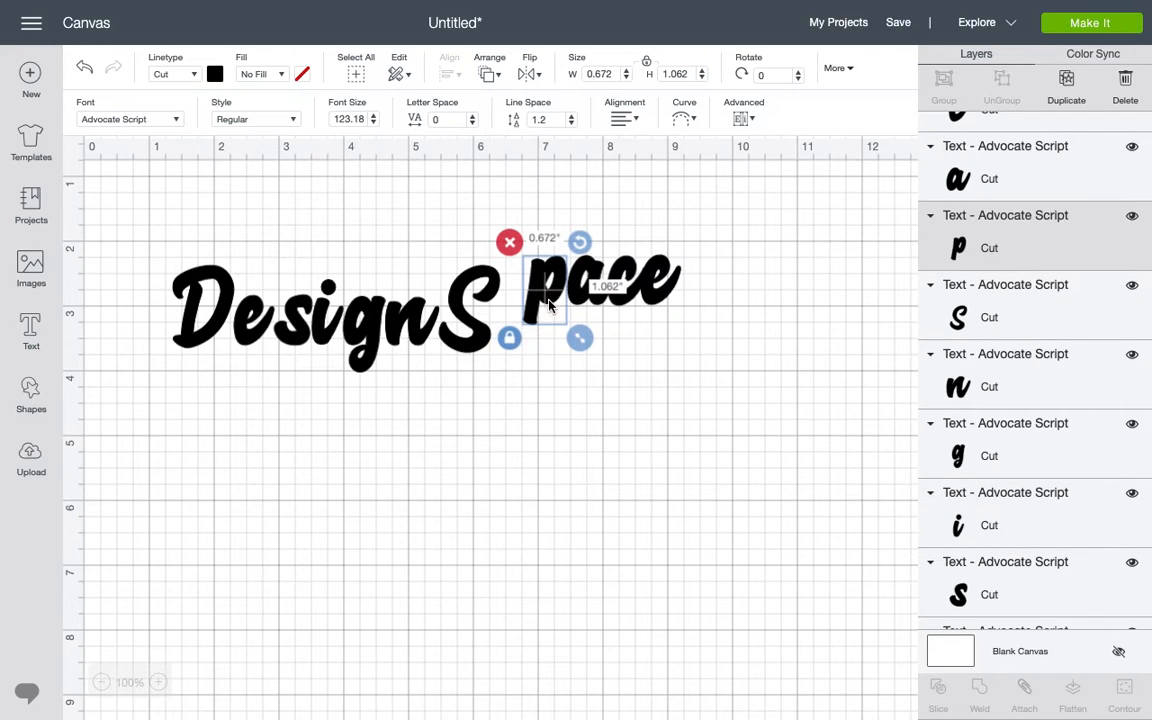
{"action": "left_click_drag", "start_coordinate": [478, 350], "coordinate": [514, 304]}
- Move the letters of "Design" up level with "Space", joining them to each other and leaving a gap between the words
{"action": "left_click_drag", "start_coordinate": [420, 342], "coordinate": [437, 288]}
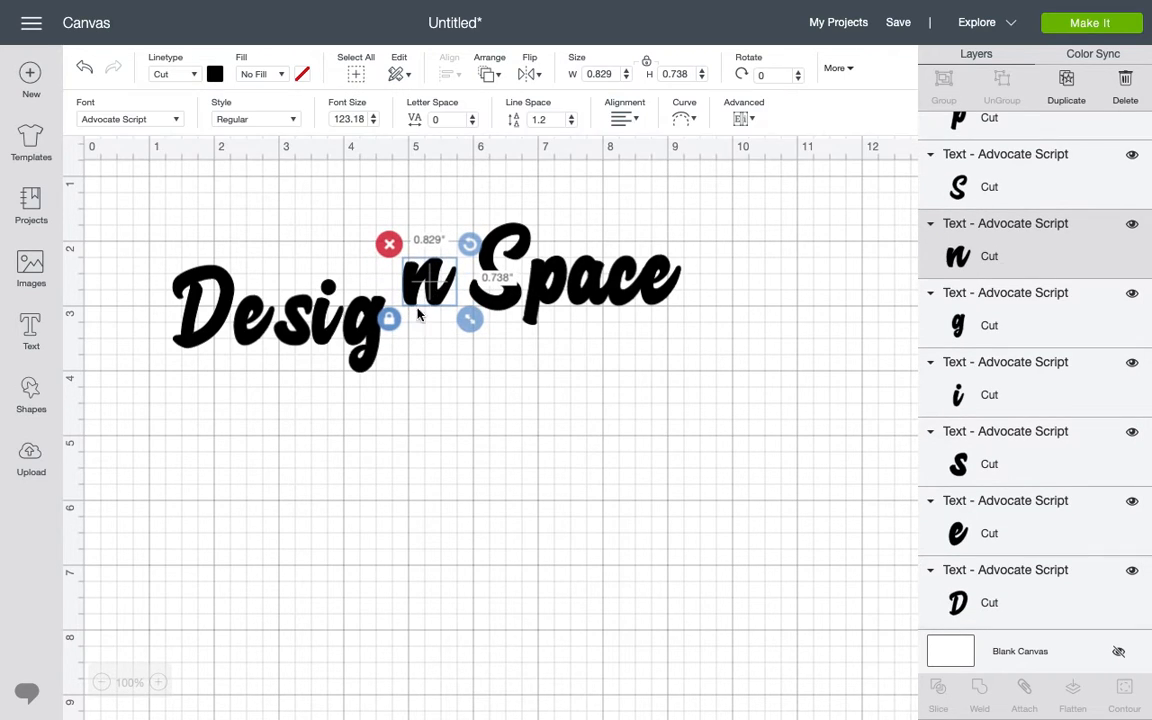
{"action": "left_click_drag", "start_coordinate": [362, 342], "coordinate": [381, 308]}
{"action": "left_click_drag", "start_coordinate": [322, 333], "coordinate": [349, 296]}
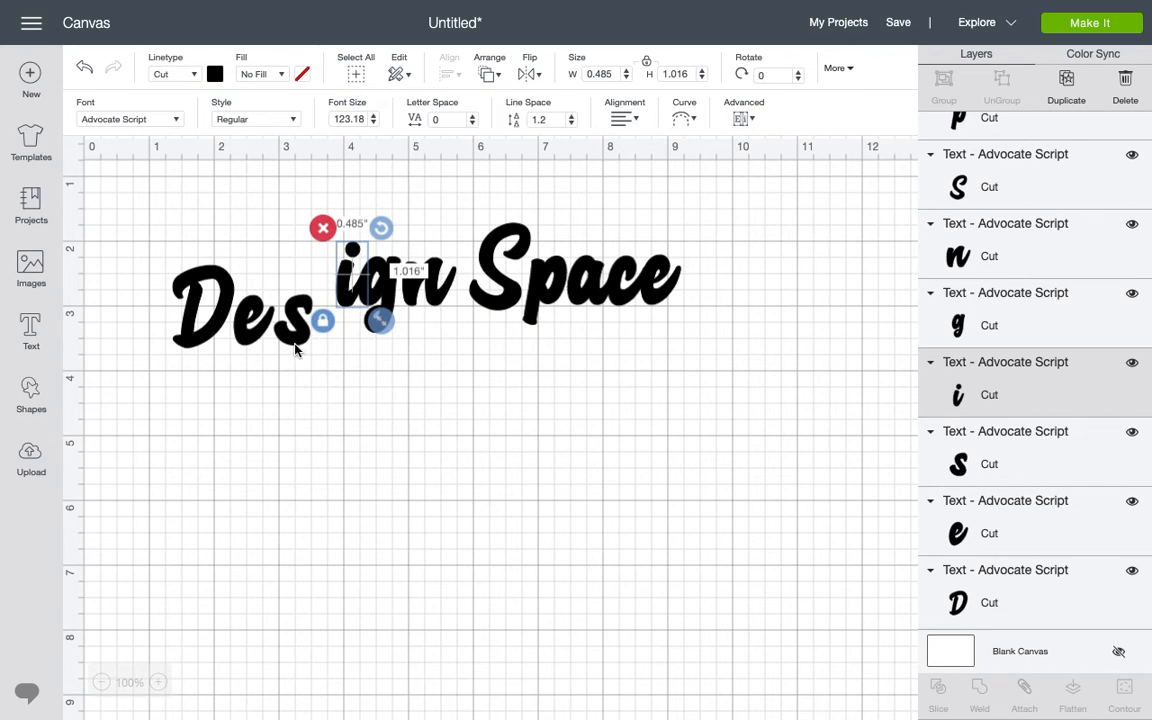
{"action": "left_click_drag", "start_coordinate": [298, 337], "coordinate": [312, 302]}
{"action": "left_click_drag", "start_coordinate": [245, 318], "coordinate": [292, 297]}
{"action": "left_click_drag", "start_coordinate": [208, 310], "coordinate": [258, 296]}
{"action": "left_click", "coordinate": [423, 412]}
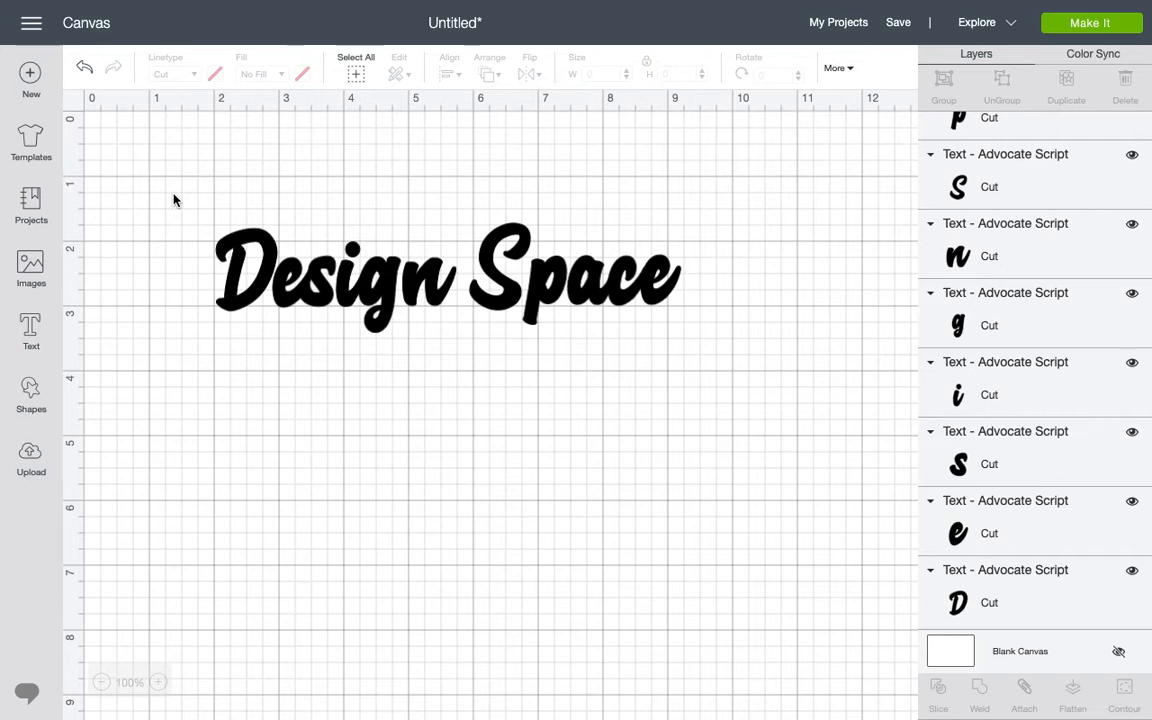
- Weld all the letters of "Design Space" into one shape and enlarge it to about 9.2 inches wide
{"action": "left_click_drag", "start_coordinate": [173, 197], "coordinate": [766, 385]}
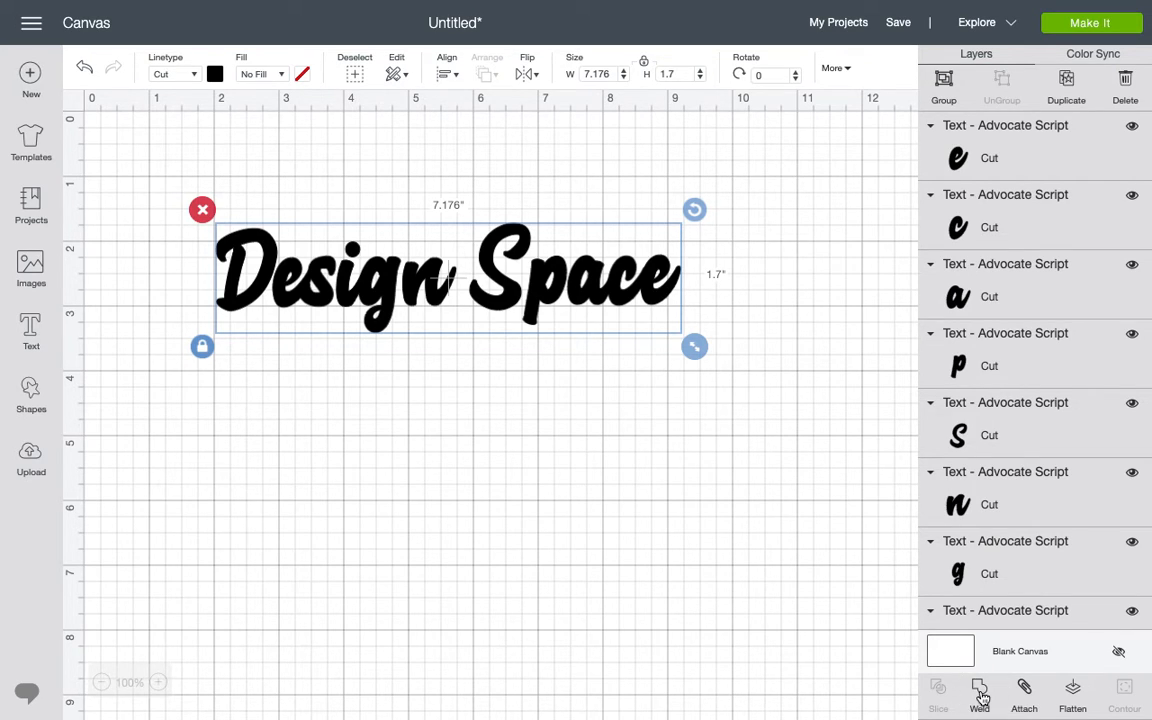
{"action": "left_click", "coordinate": [980, 693]}
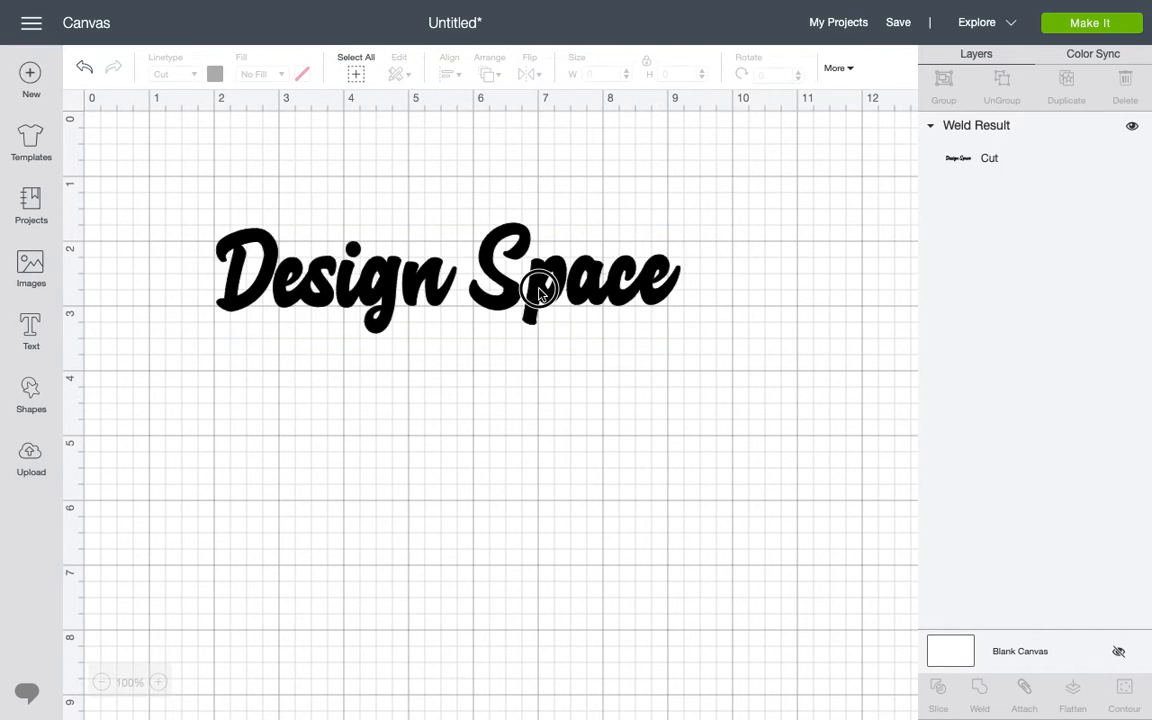
{"action": "left_click_drag", "start_coordinate": [540, 288], "coordinate": [546, 316]}
{"action": "left_click_drag", "start_coordinate": [702, 358], "coordinate": [832, 550]}
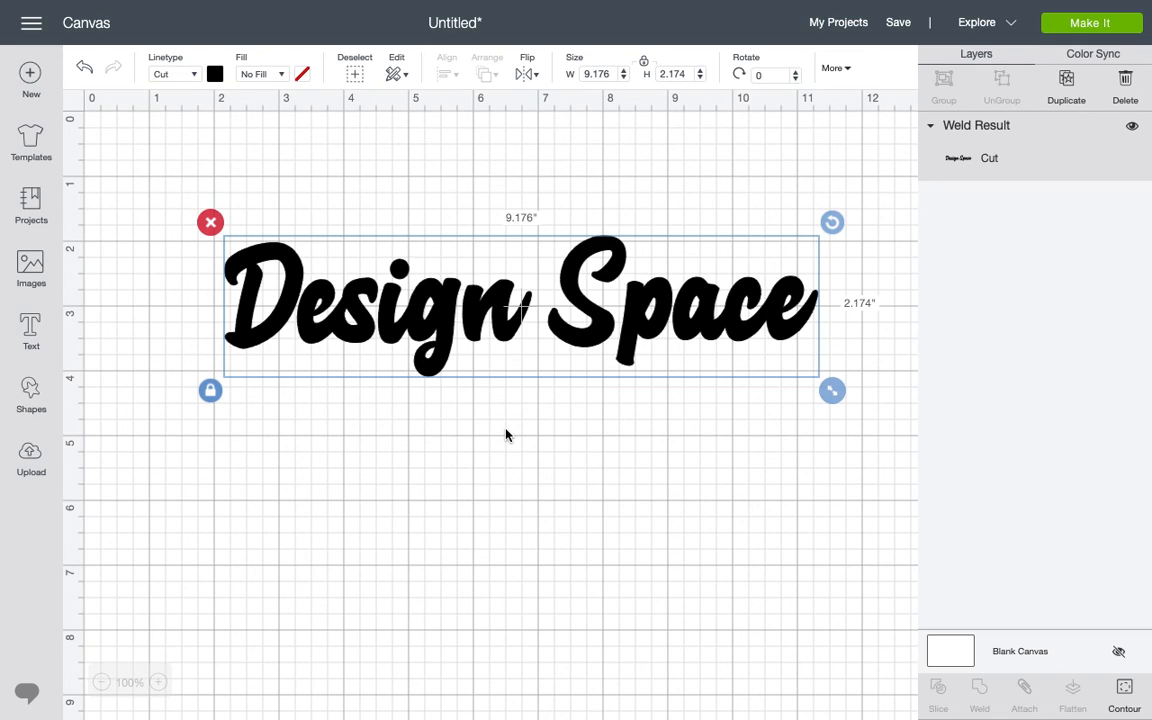
- Take the design window out of full-screen mode
{"action": "mouse_move", "coordinate": [570, 5]}
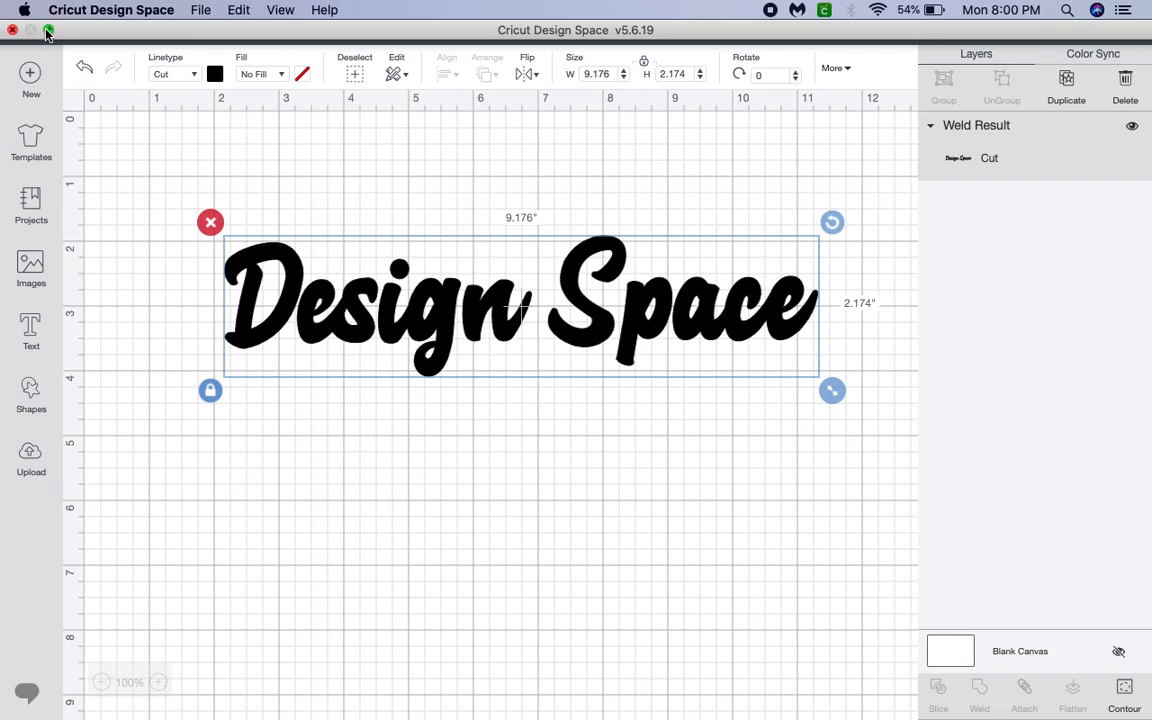
{"action": "left_click", "coordinate": [46, 29]}
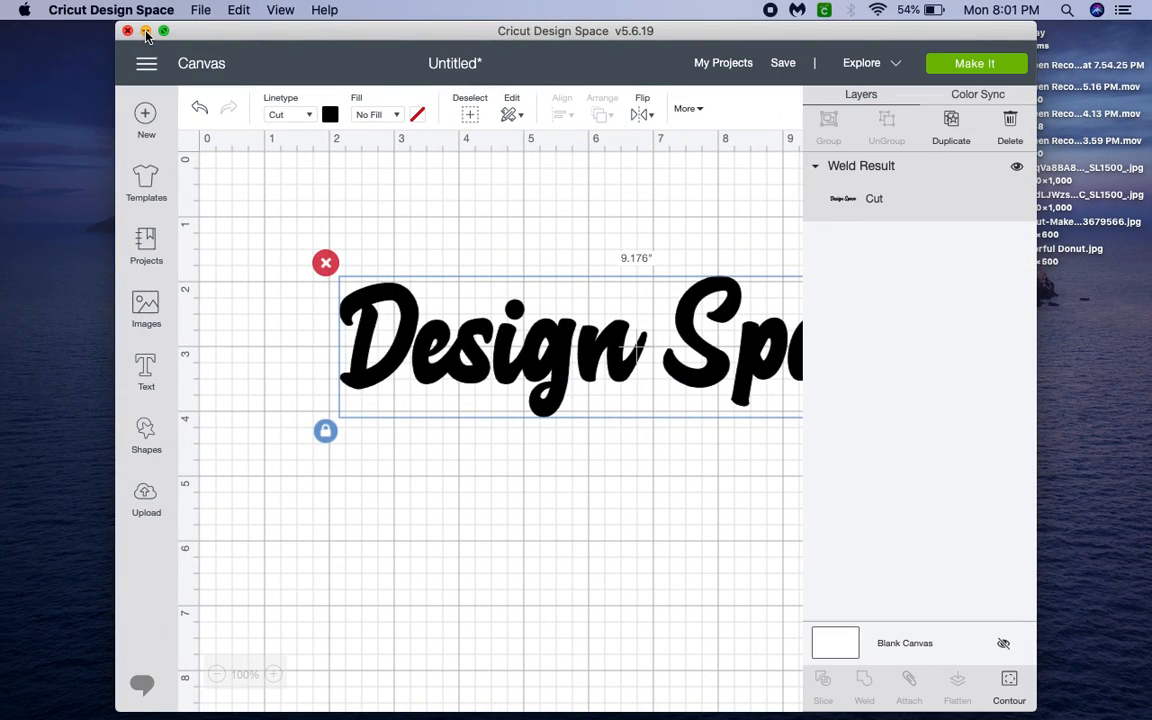